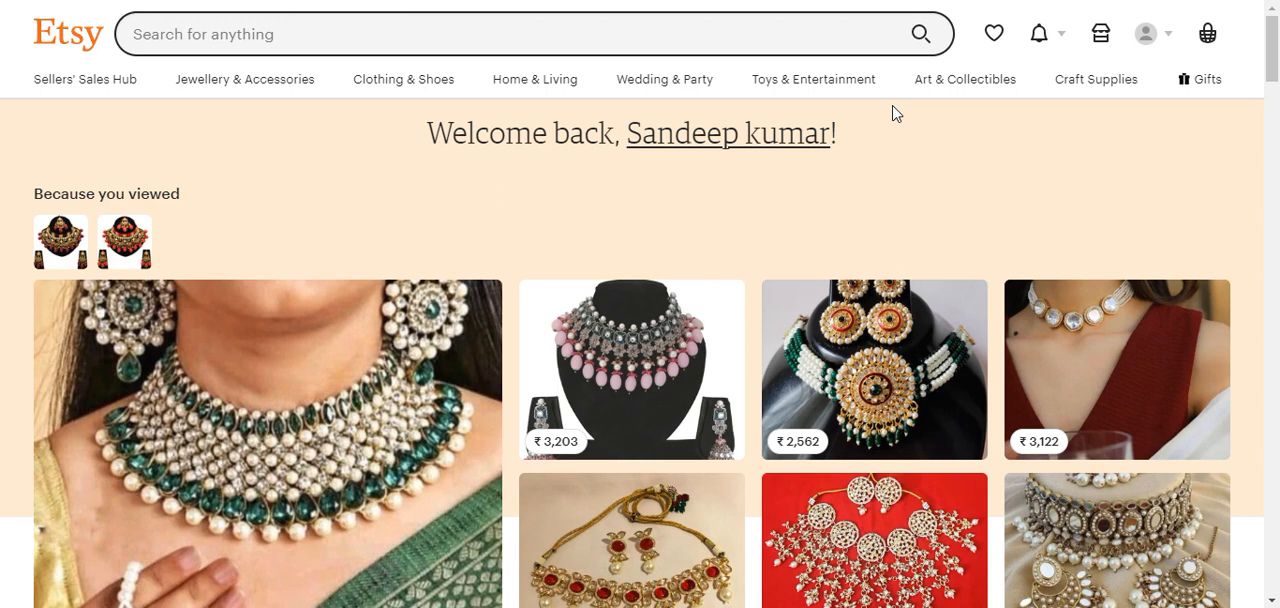
Step: Open the Etsy Ads marketing page in the shop's management area
click(1101, 33)
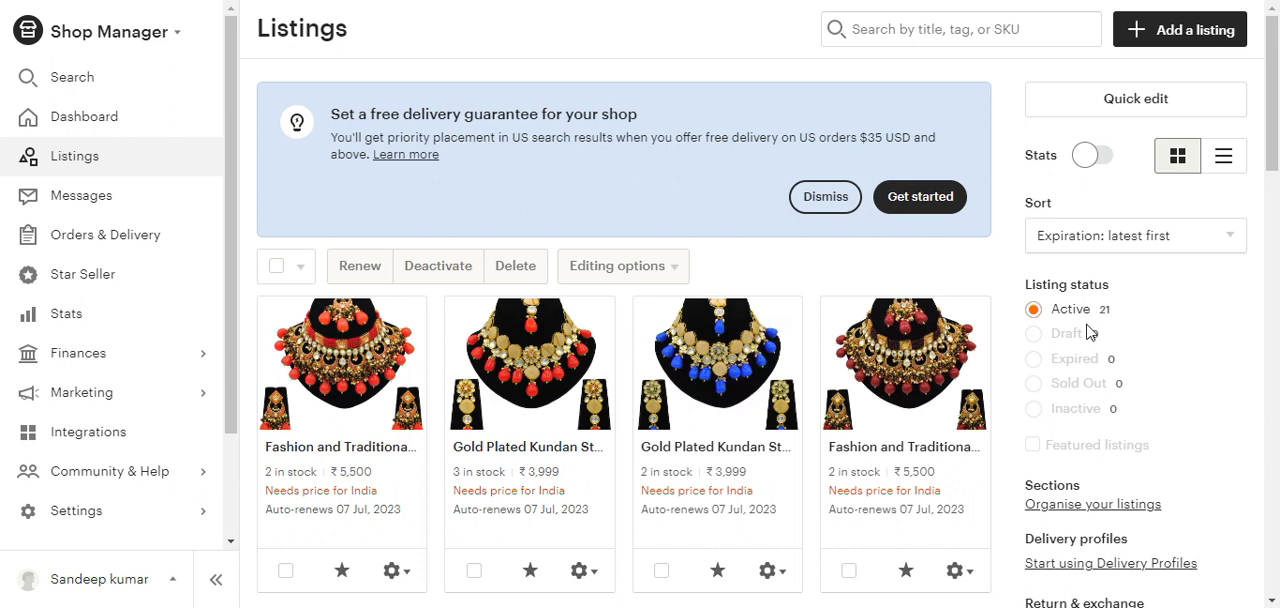
click(117, 402)
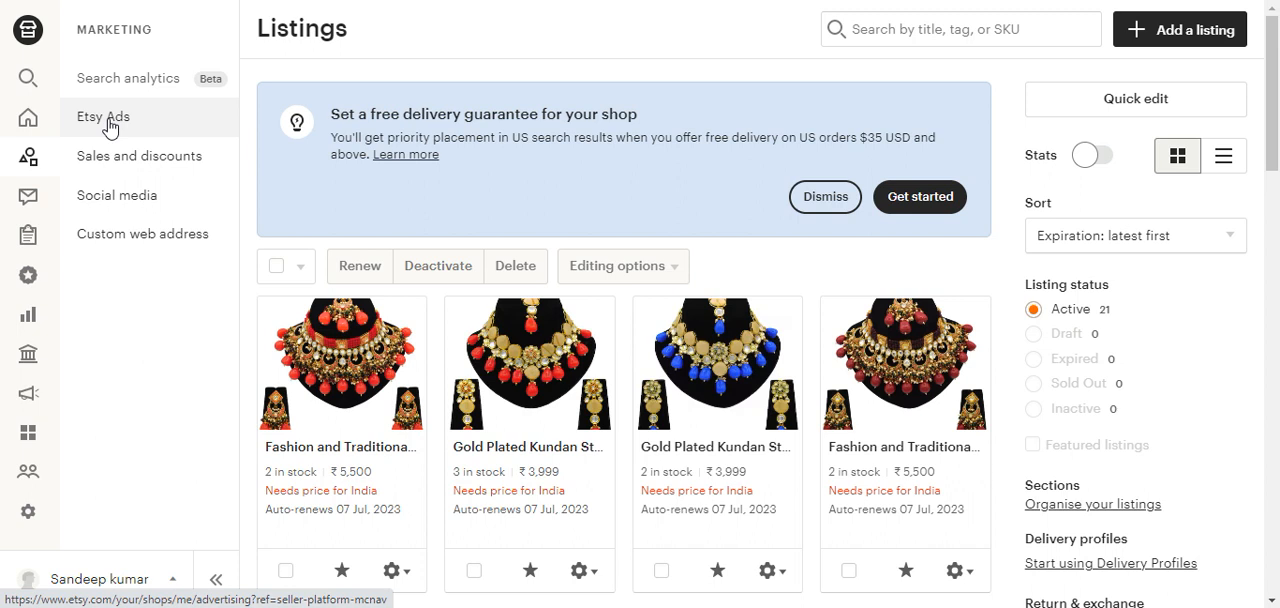
click(110, 127)
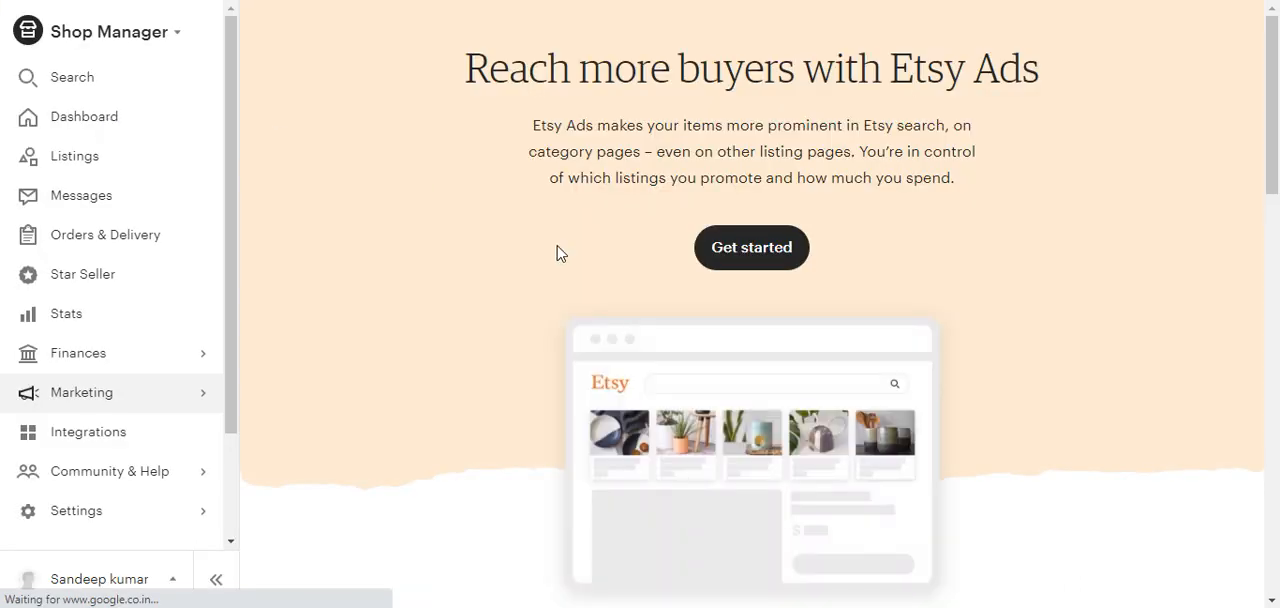
Step: Begin the Etsy Ads setup and submit "Drive orders short-term" as the top shop goal
click(743, 252)
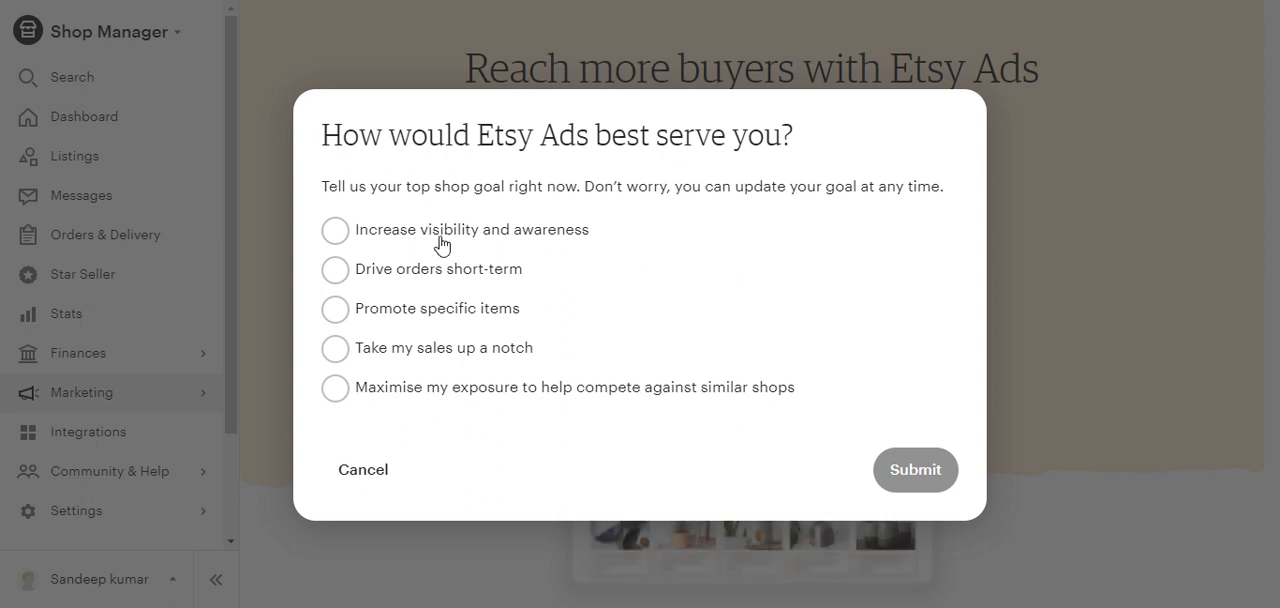
click(341, 274)
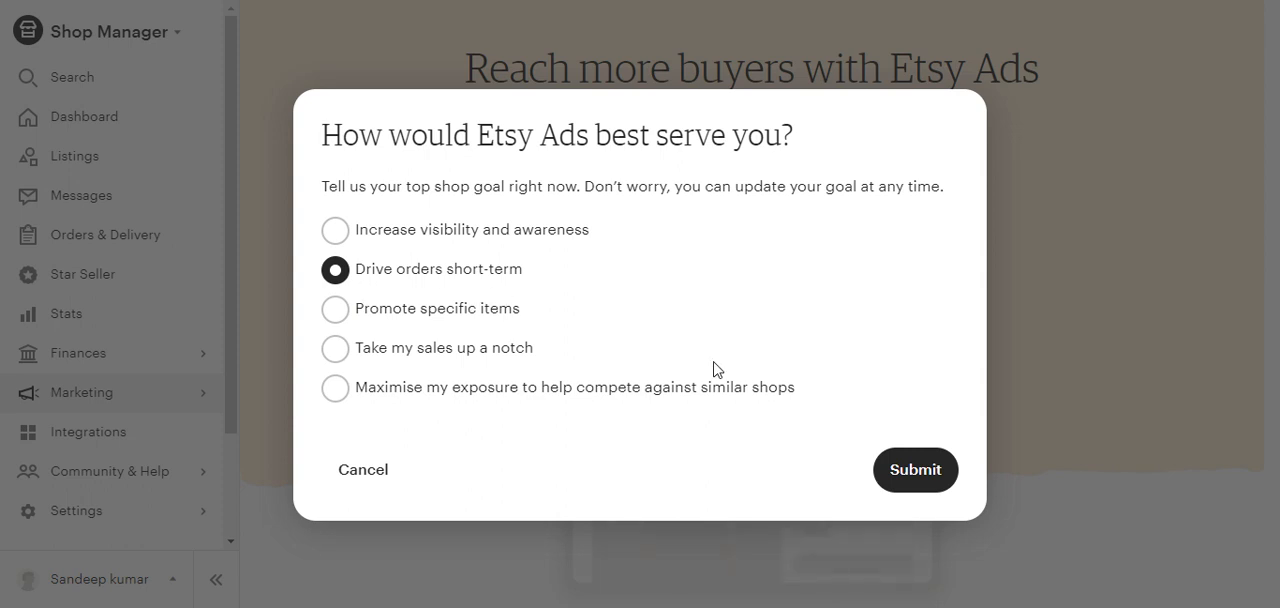
click(907, 481)
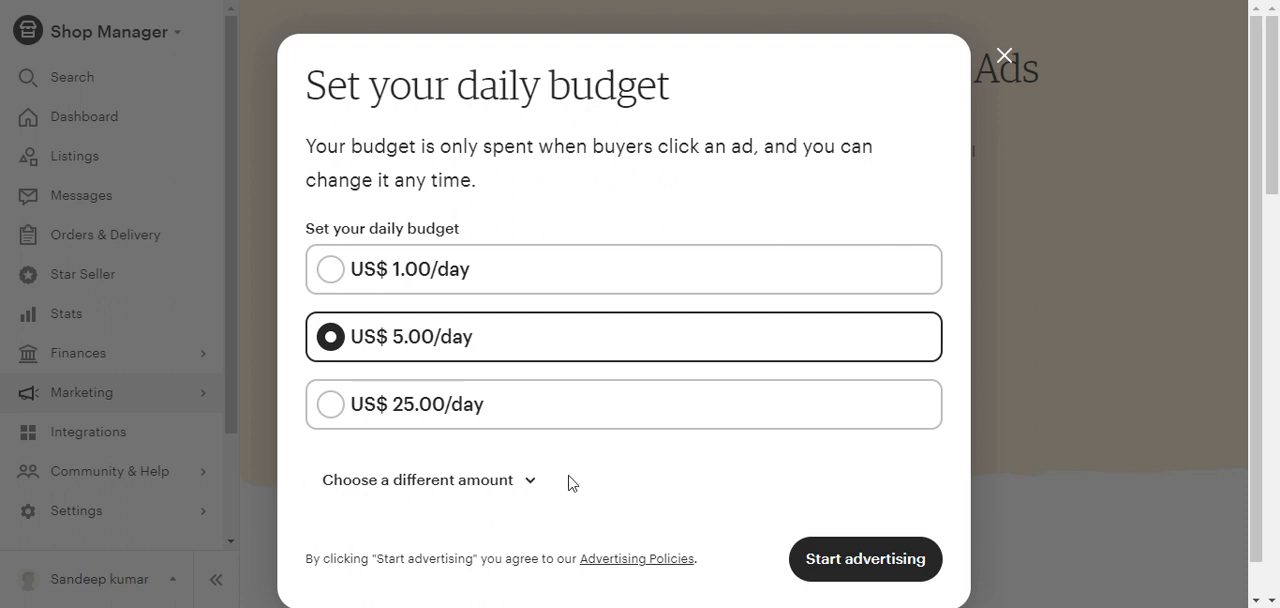
Step: Check the custom daily budget option, keep US$ 5.00/day, and start advertising
click(510, 484)
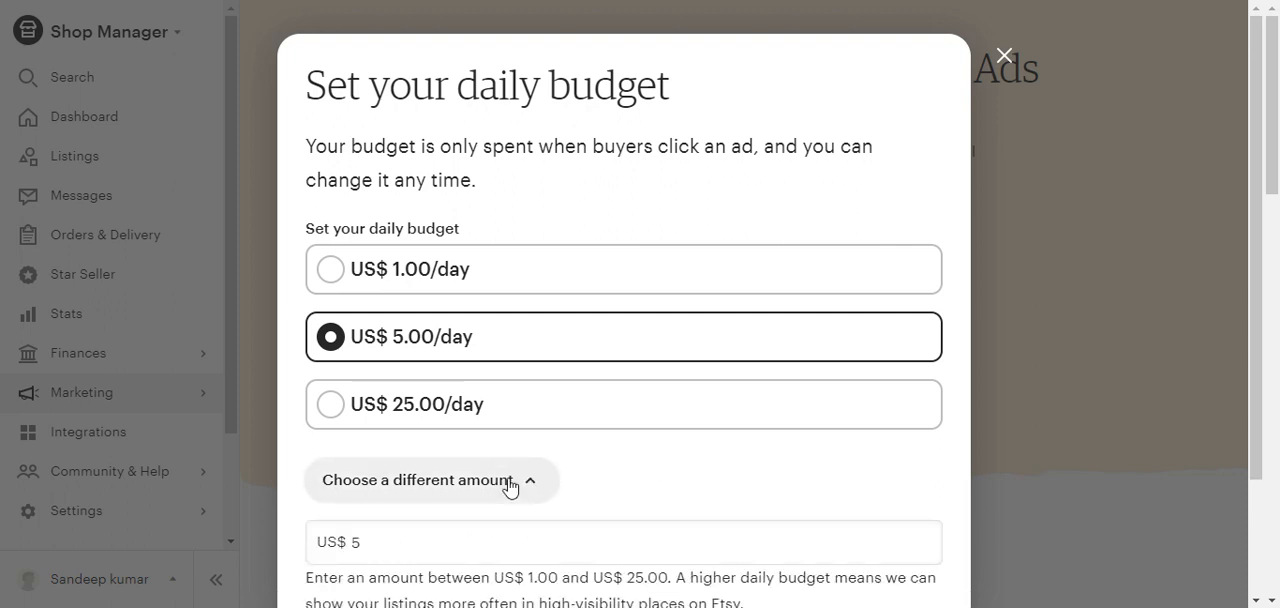
scroll(1273, 138, down, 2)
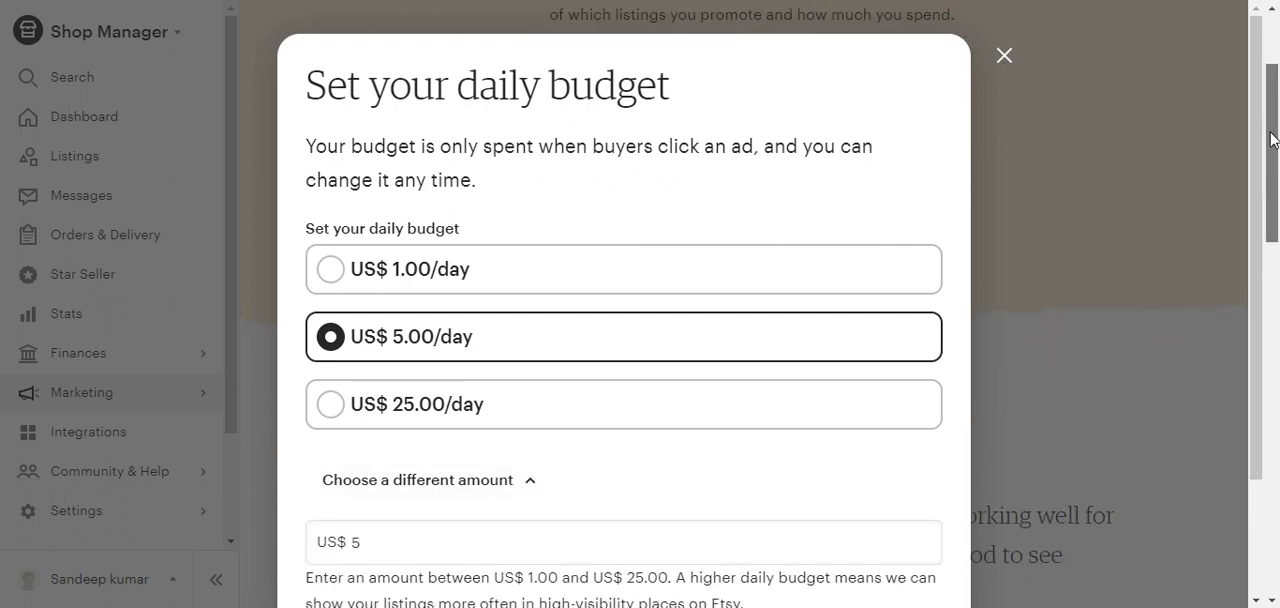
drag(1273, 138, 1248, 247)
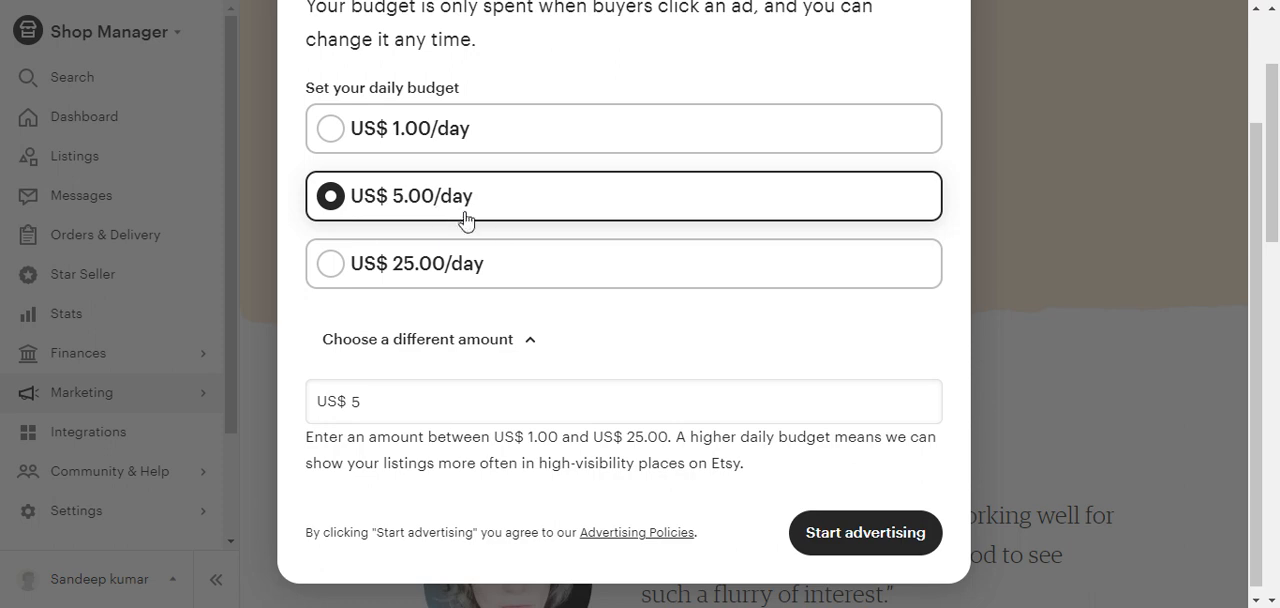
click(847, 534)
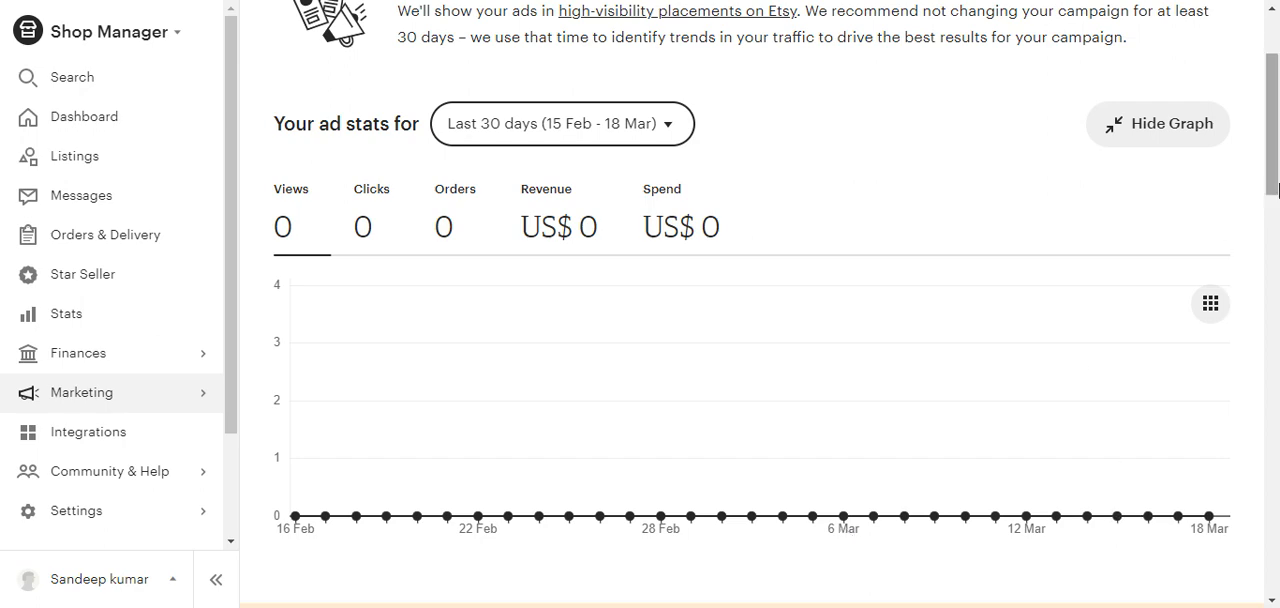
Step: Review the Etsy Ads performance page and view the daily budget settings without changing them
drag(1270, 168, 1273, 98)
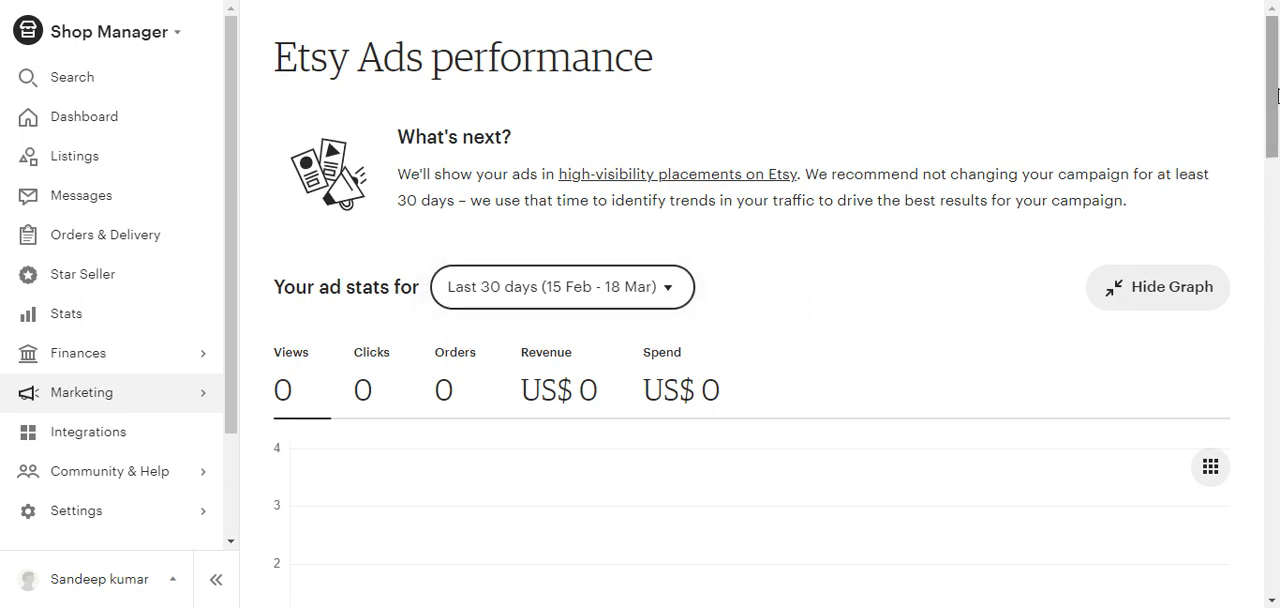
drag(1277, 95, 1251, 229)
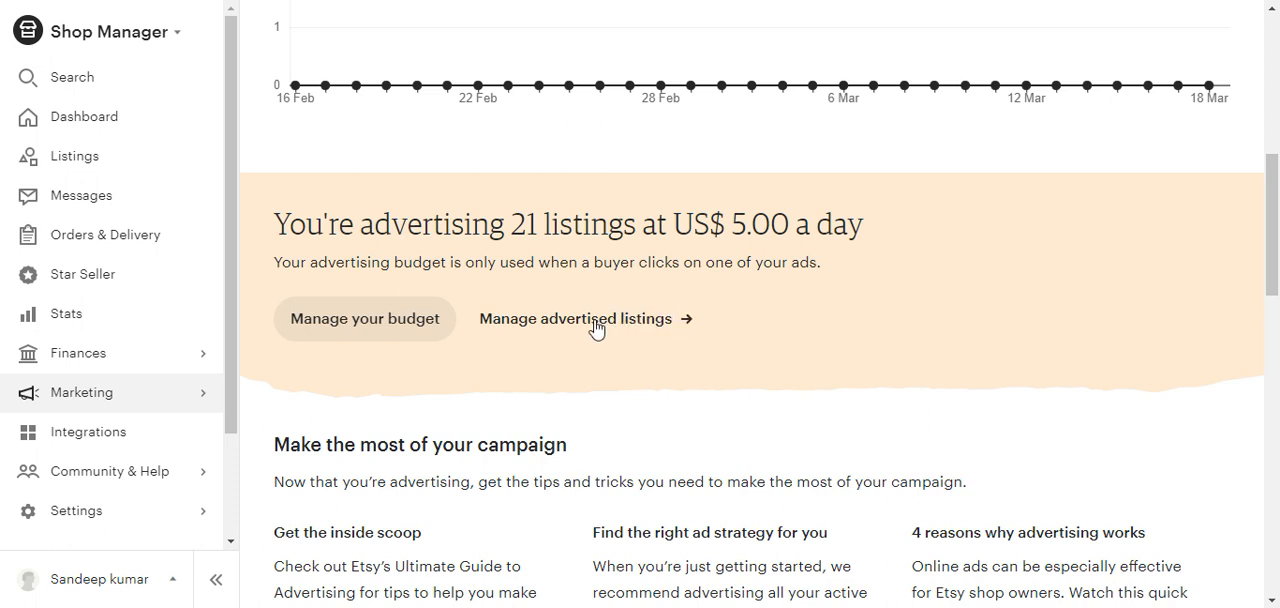
click(371, 331)
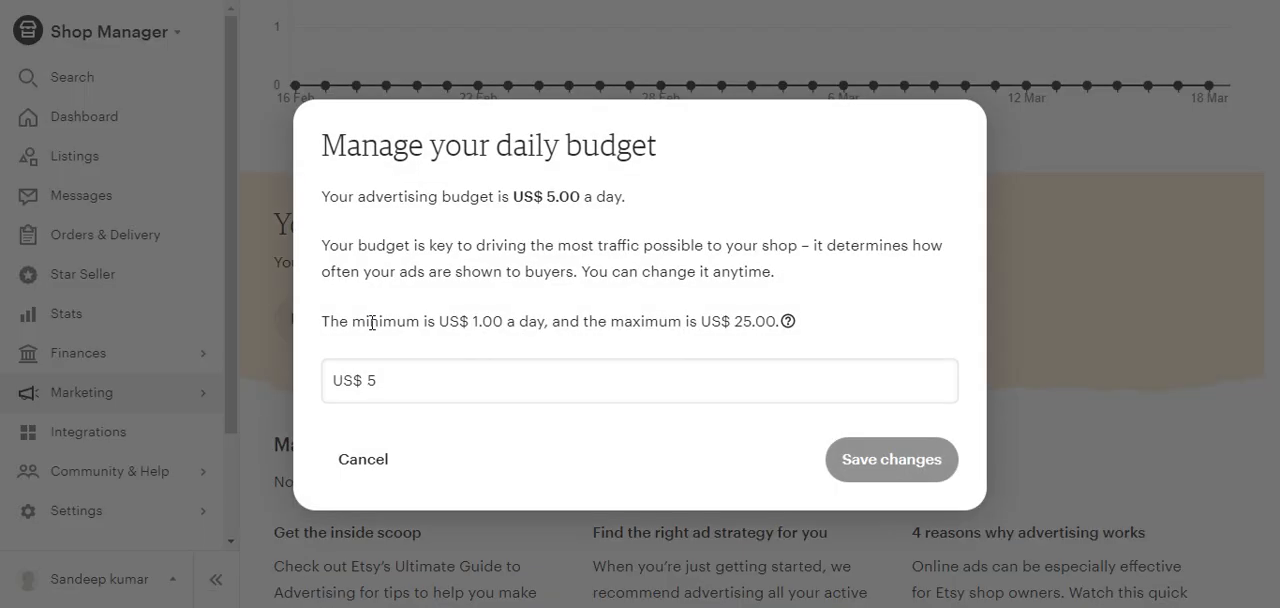
click(365, 466)
Step: Open the advertised listings management page and answer Yes to the question about its new design
click(641, 319)
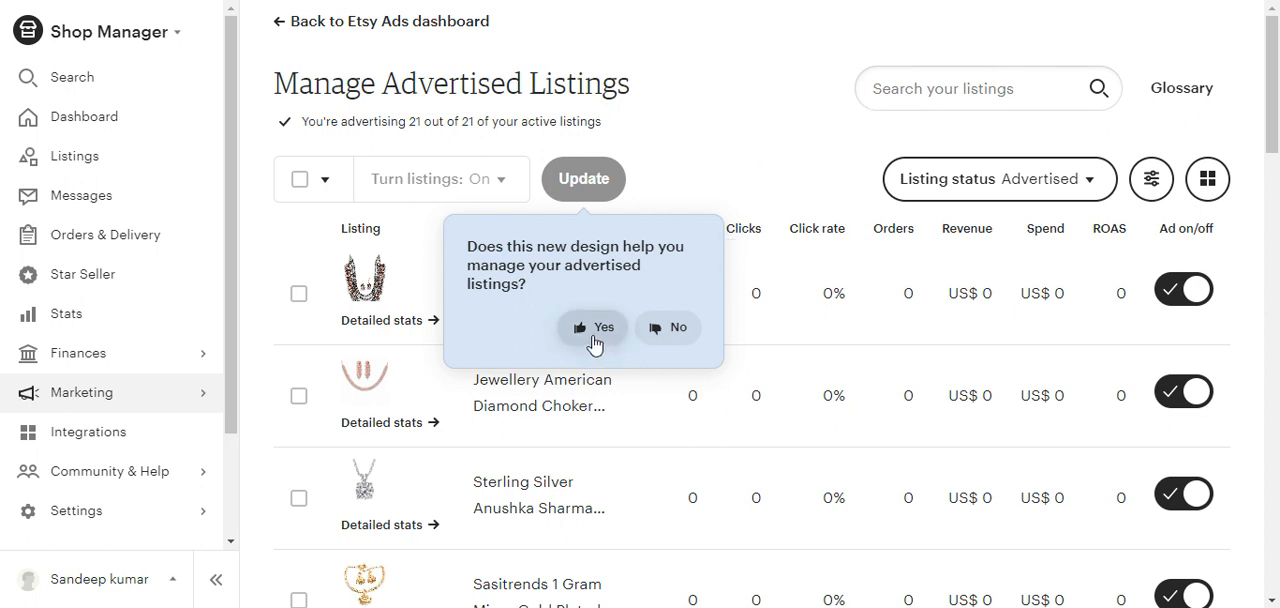
click(594, 344)
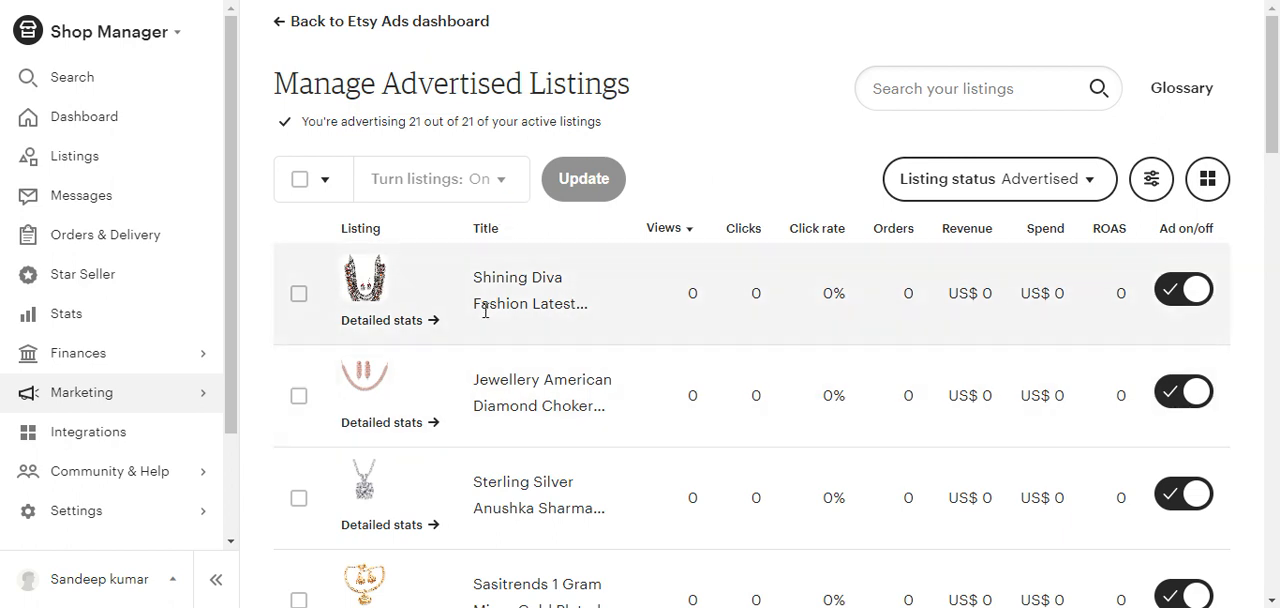
Step: Select all advertised listings, examine the bulk on/off choices for their ads, and clear the selection
drag(1277, 84, 1277, 101)
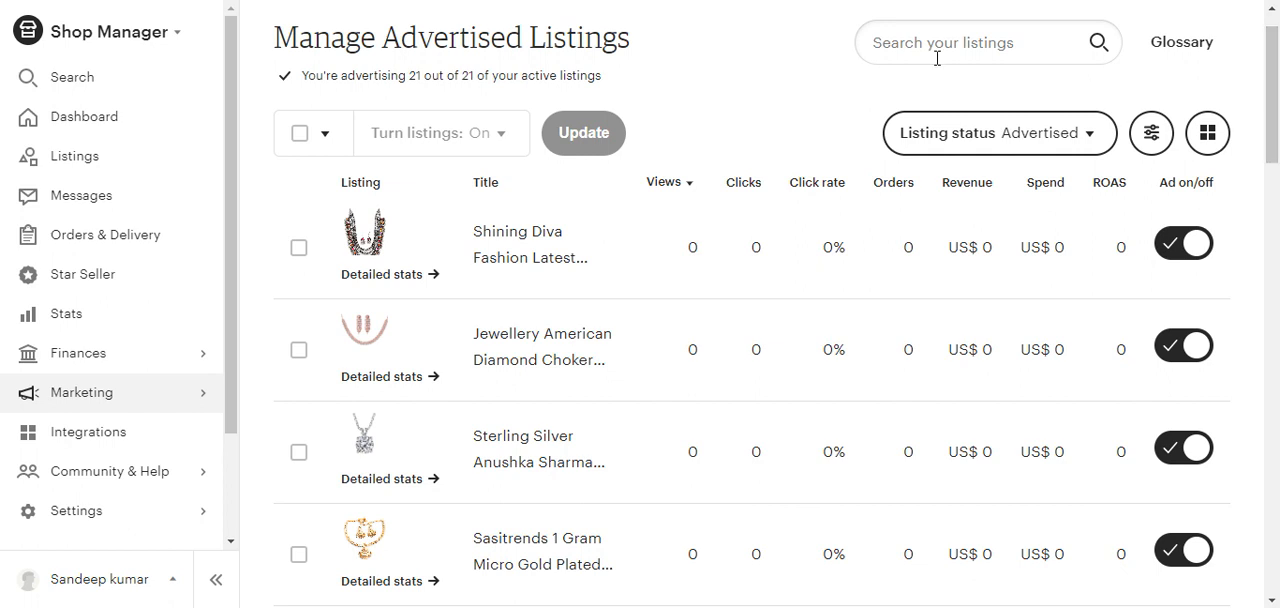
click(298, 138)
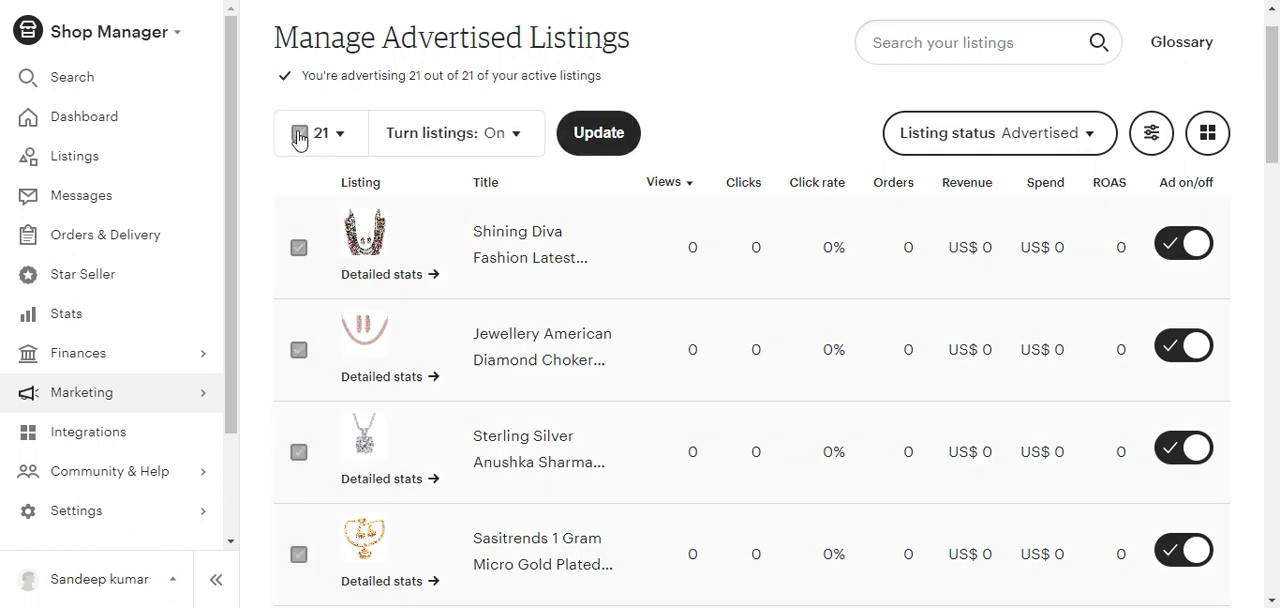
click(511, 140)
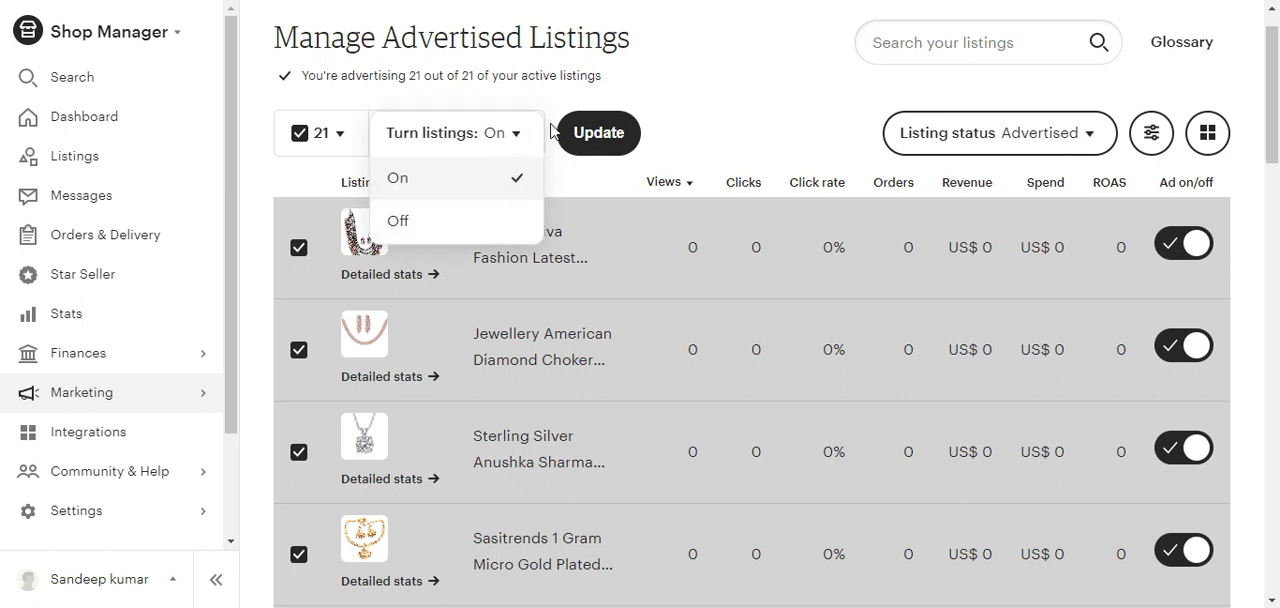
click(670, 110)
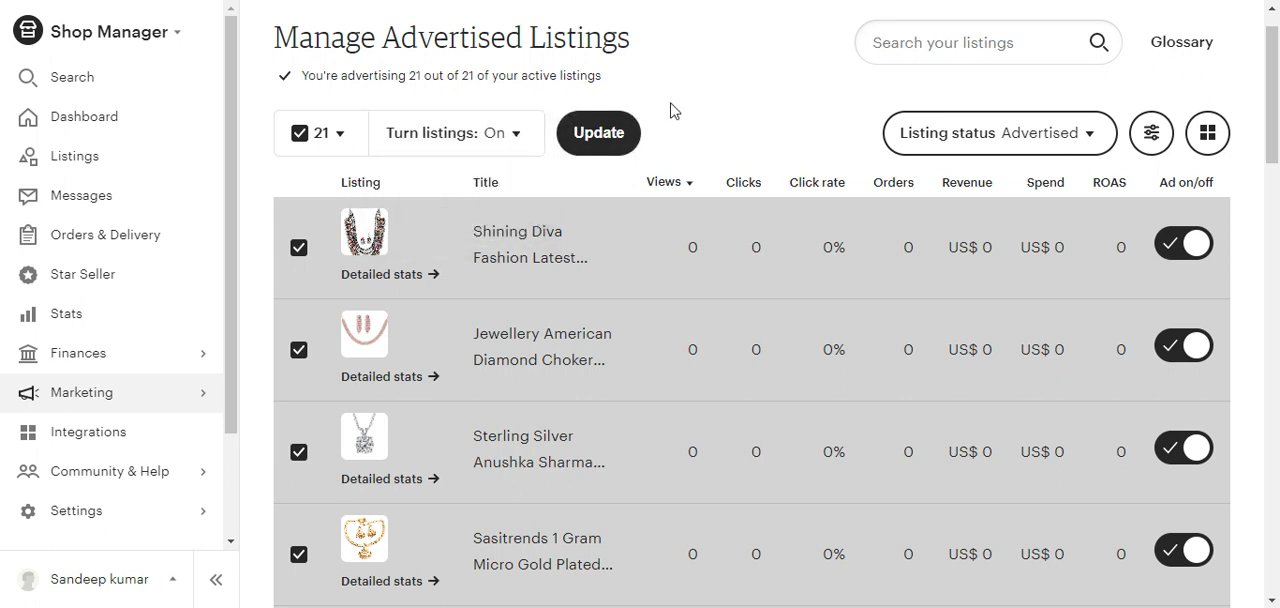
click(299, 134)
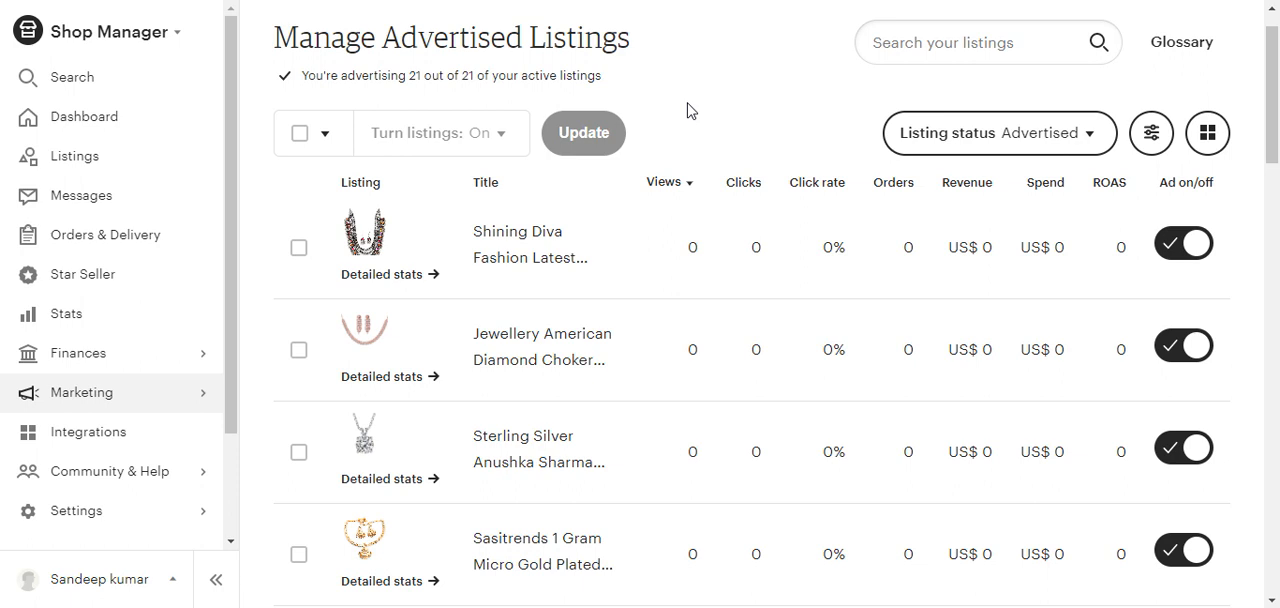
click(298, 136)
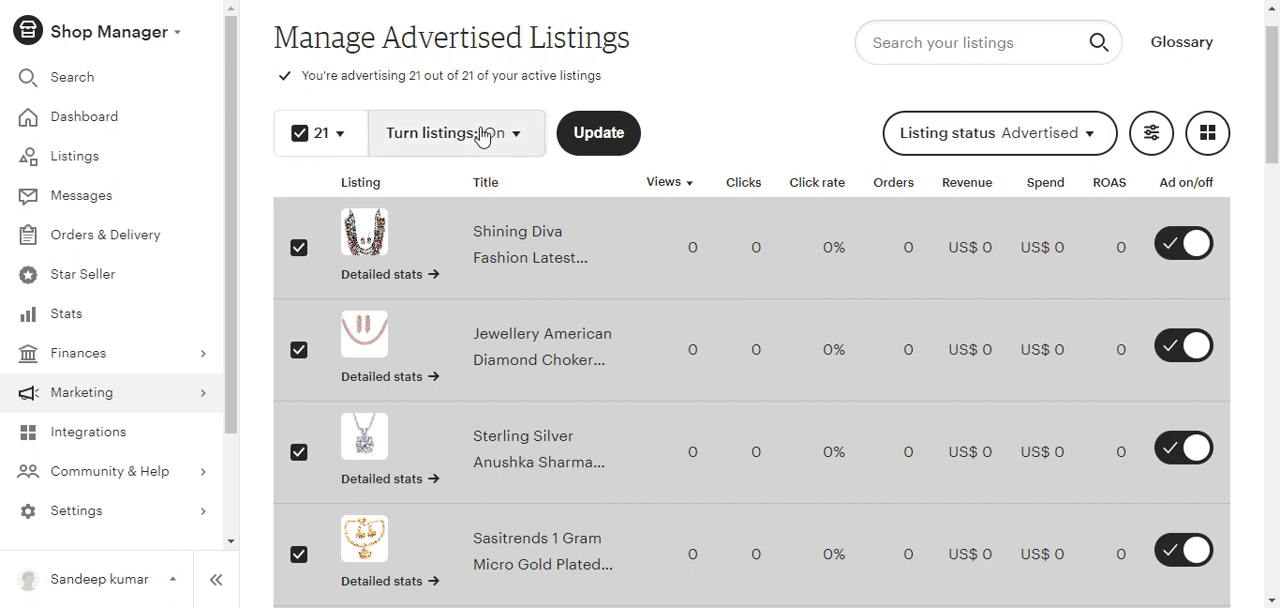
click(509, 143)
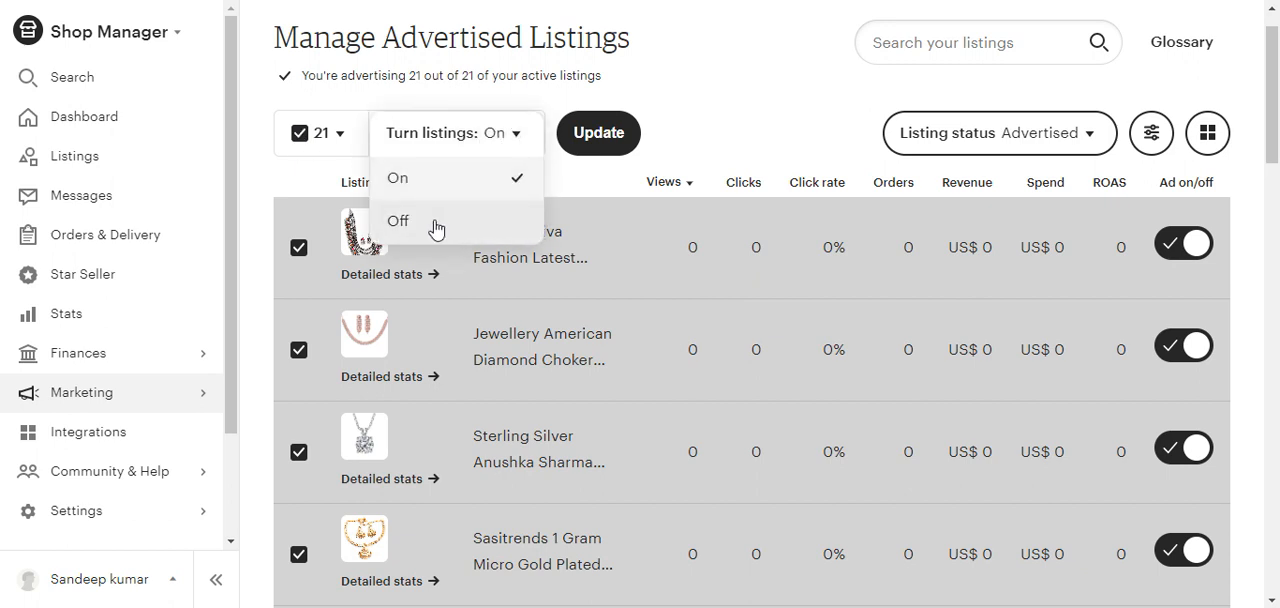
click(714, 126)
click(298, 136)
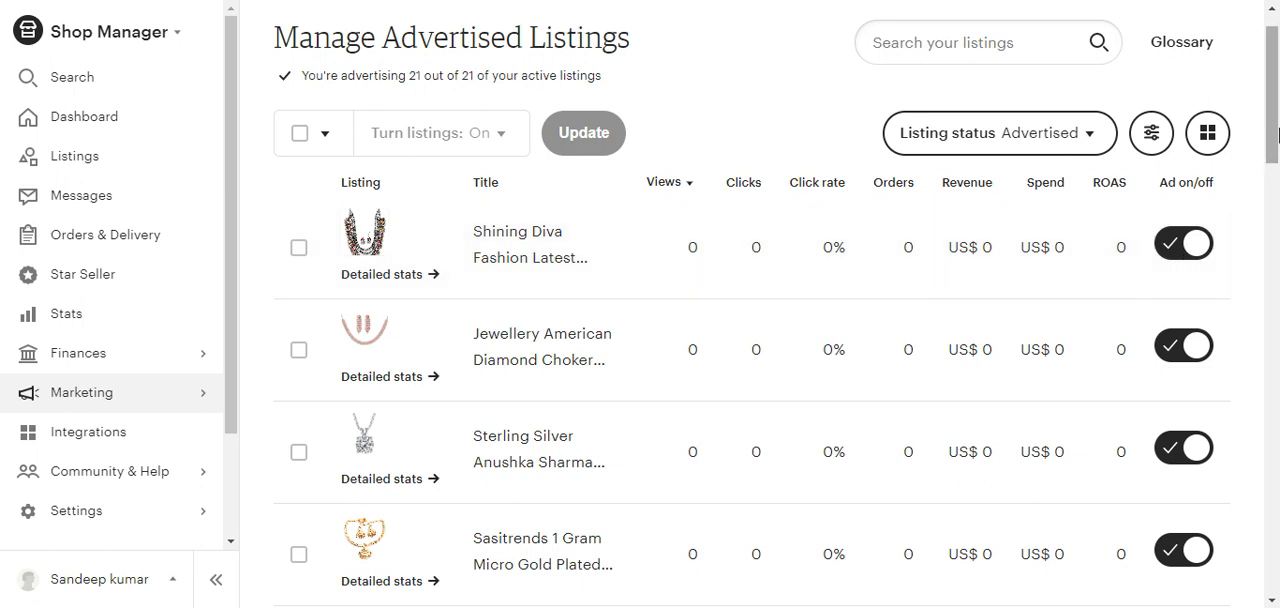
Step: Bring up the turn-off confirmation for the Shining Diva listing's ad and choose to keep advertising it
click(1179, 249)
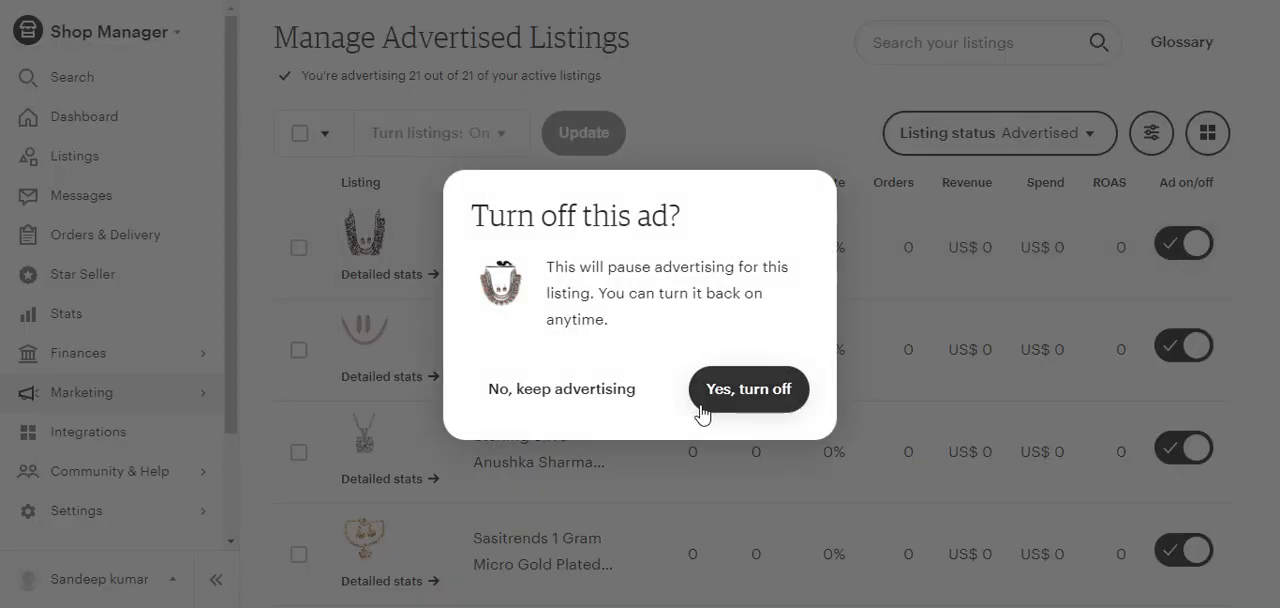
click(541, 392)
Step: Return to the shop dashboard, reopen the Etsy Ads page, and look through its information on campaign benefits
drag(1277, 104, 1276, 28)
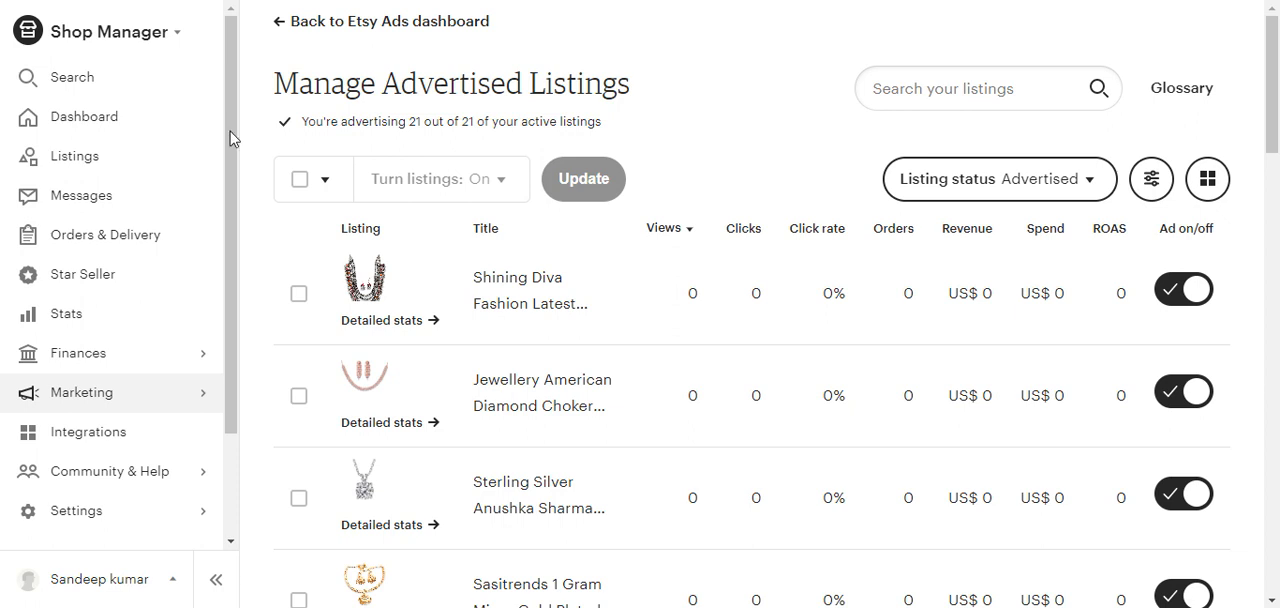
click(104, 129)
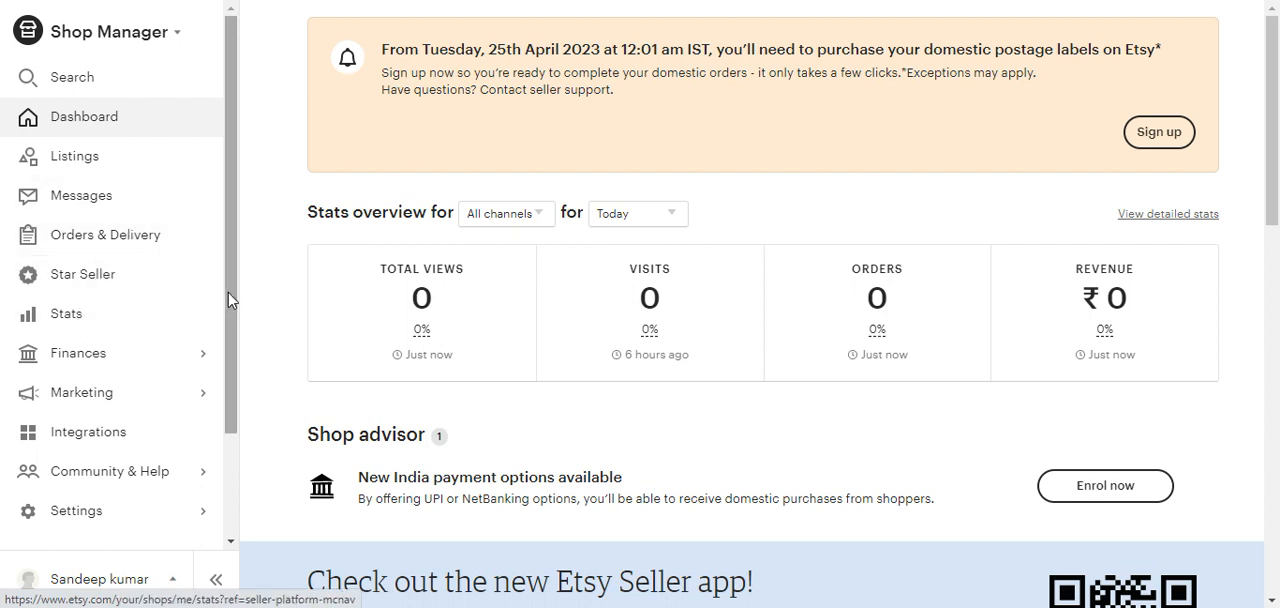
drag(228, 300, 224, 361)
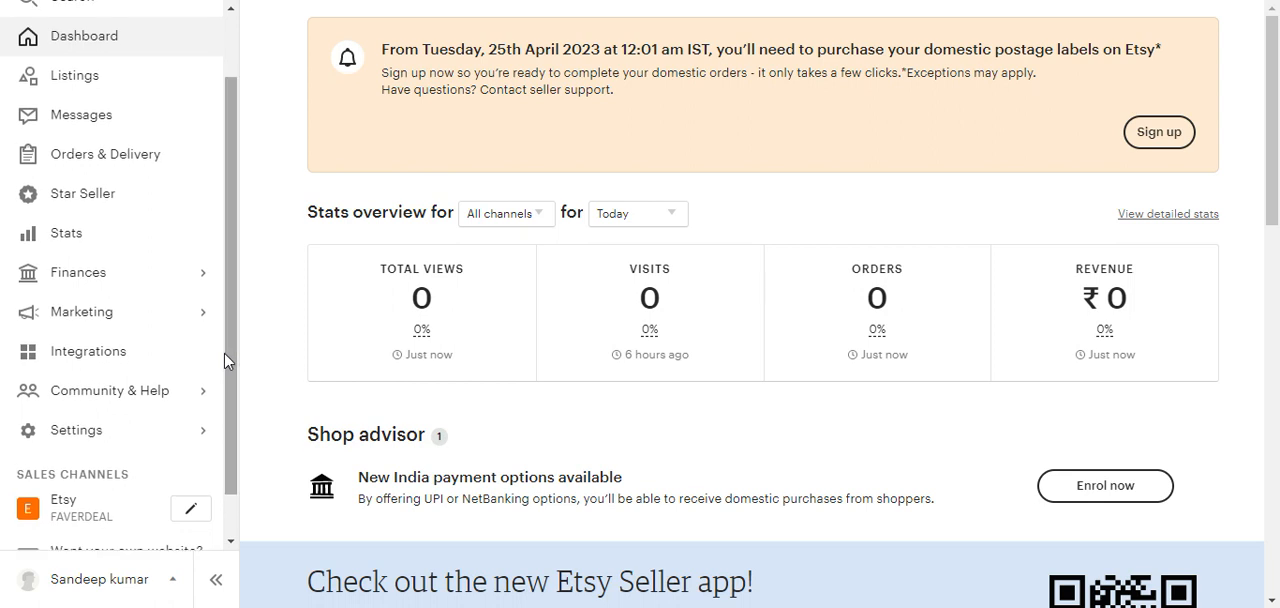
click(151, 315)
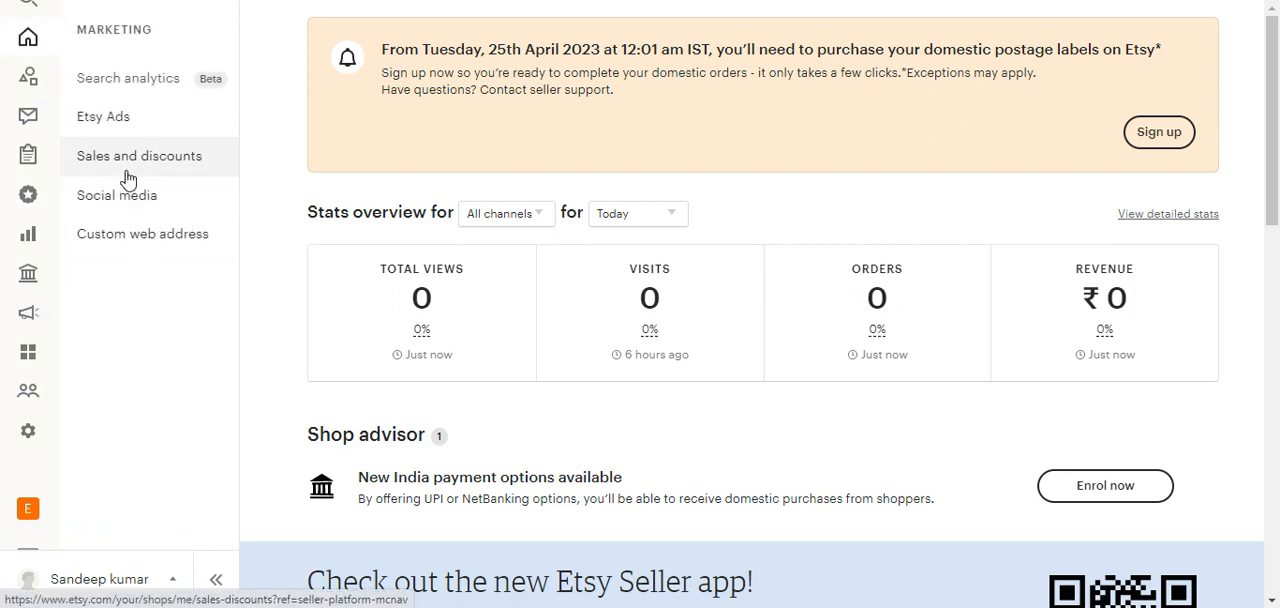
click(112, 126)
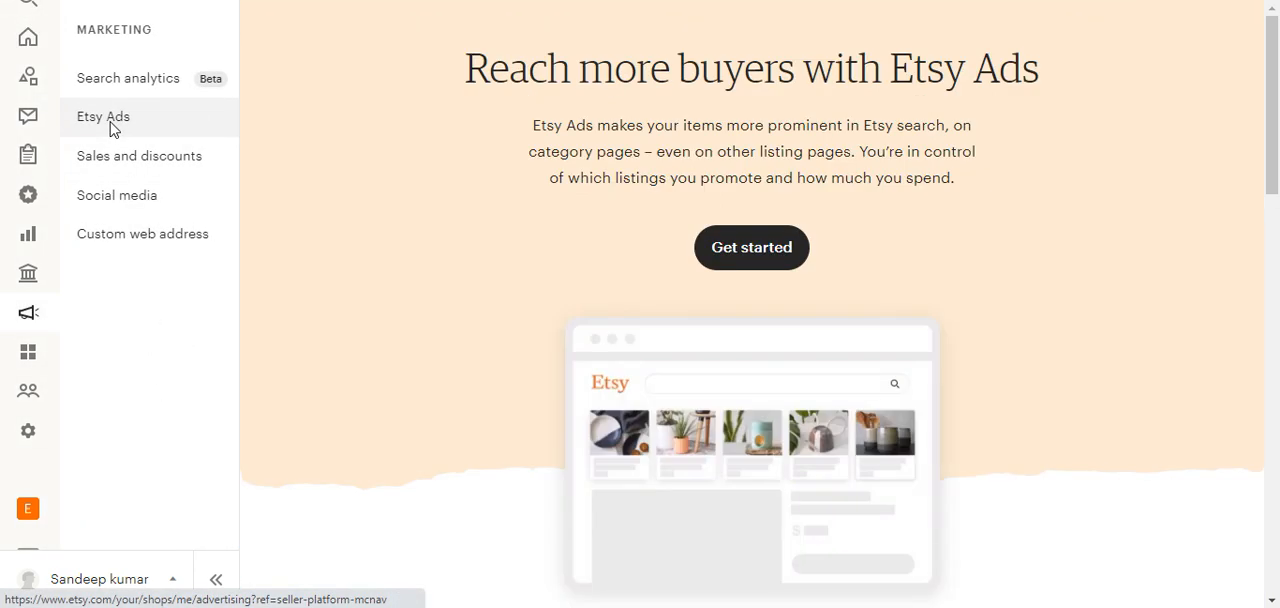
drag(1273, 162, 1262, 393)
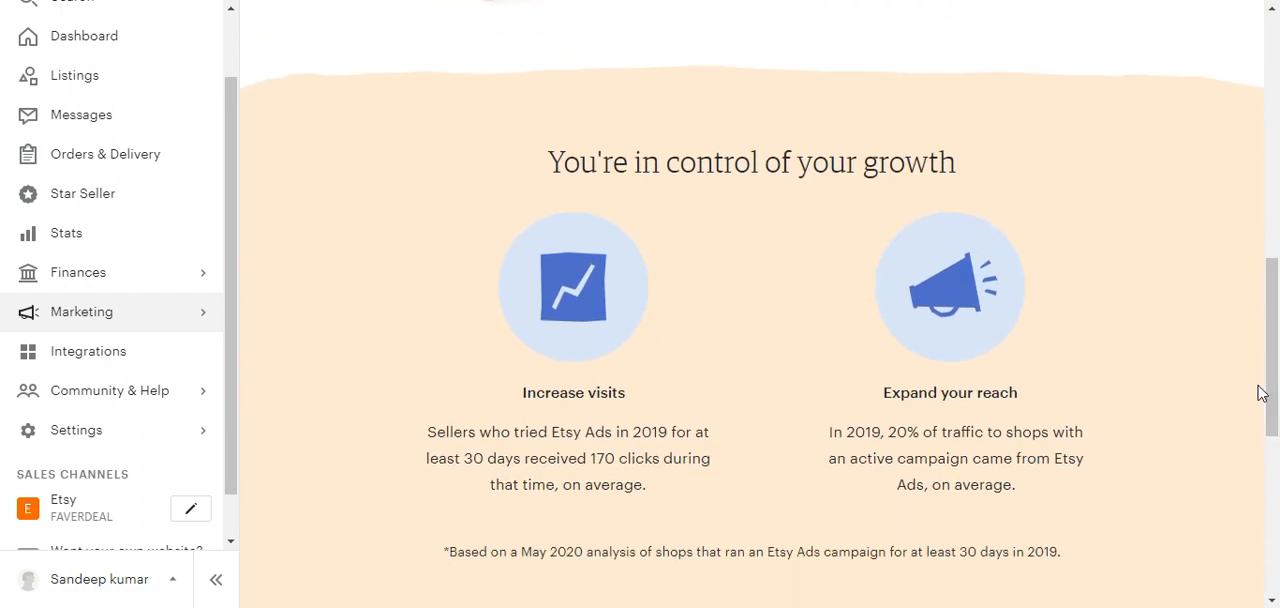